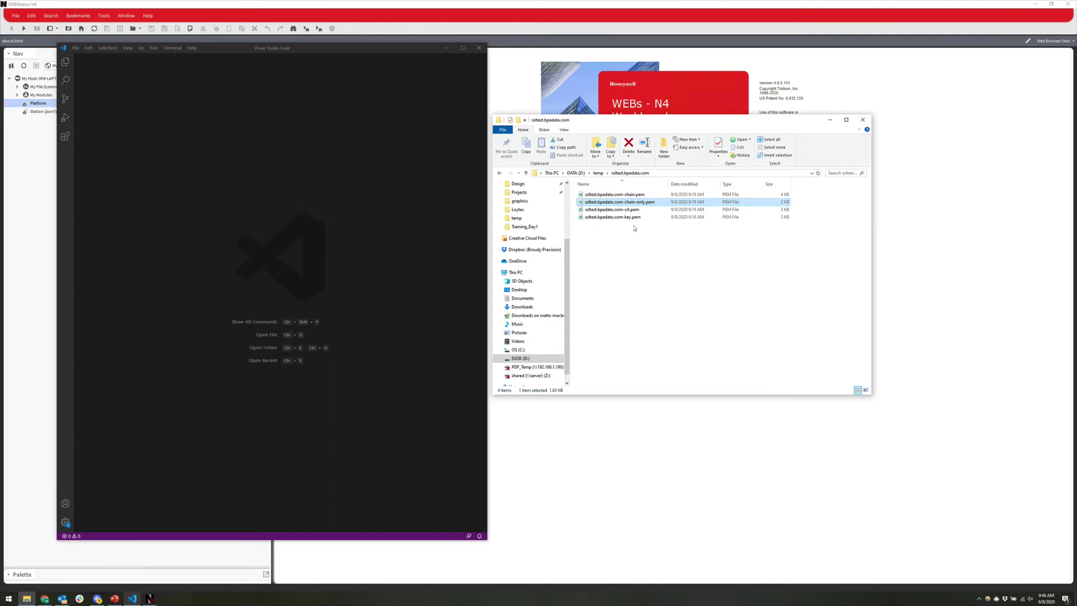
Step: Examine the chain, chain-only, crt and key PEM files in the ssltest.bpedata.com folder
{"action": "left_click", "coordinate": [637, 195]}
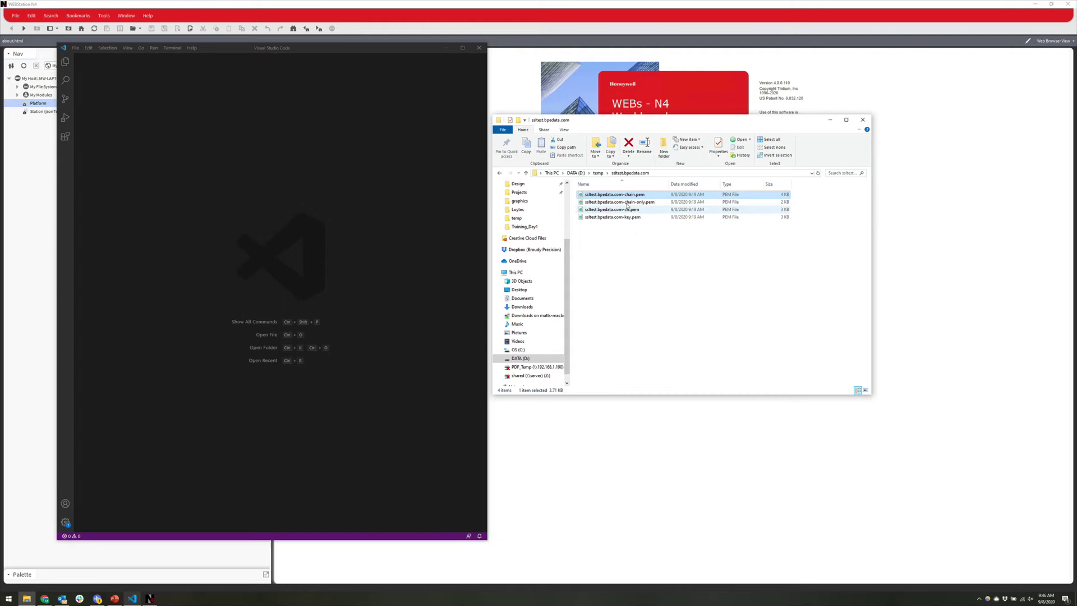
{"action": "left_click", "coordinate": [625, 202]}
{"action": "left_click", "coordinate": [624, 211]}
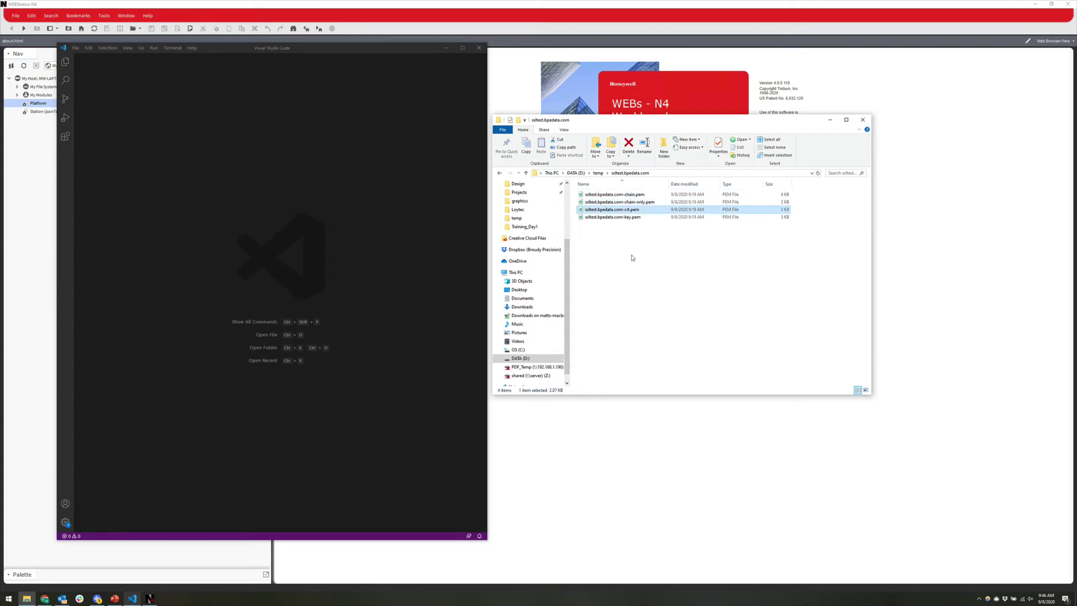
{"action": "left_click", "coordinate": [628, 217]}
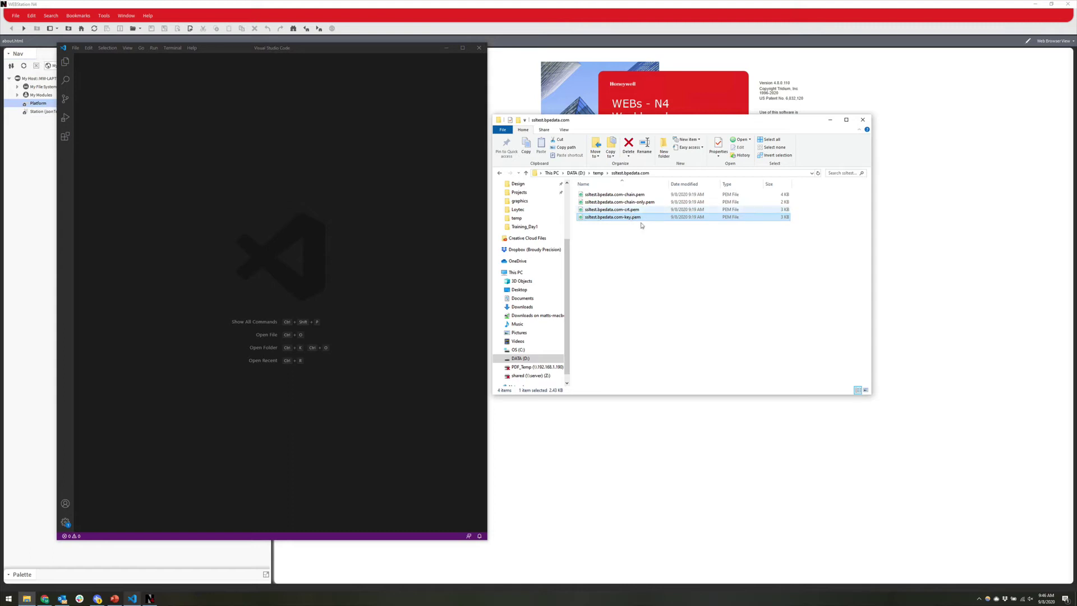
{"action": "left_click", "coordinate": [628, 195]}
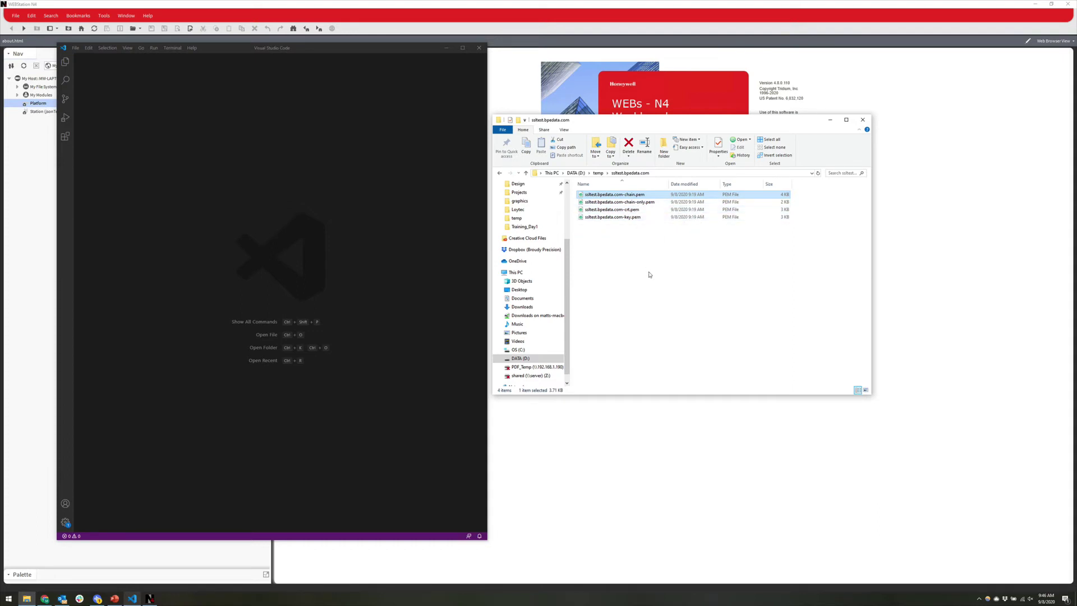
{"action": "left_click", "coordinate": [636, 211]}
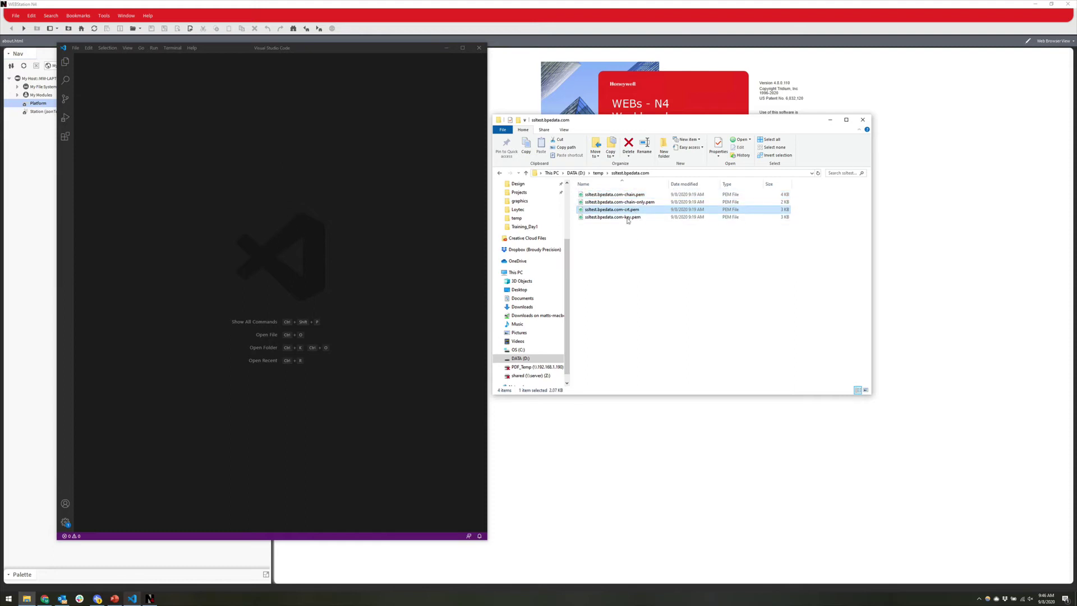
{"action": "left_click", "coordinate": [628, 218]}
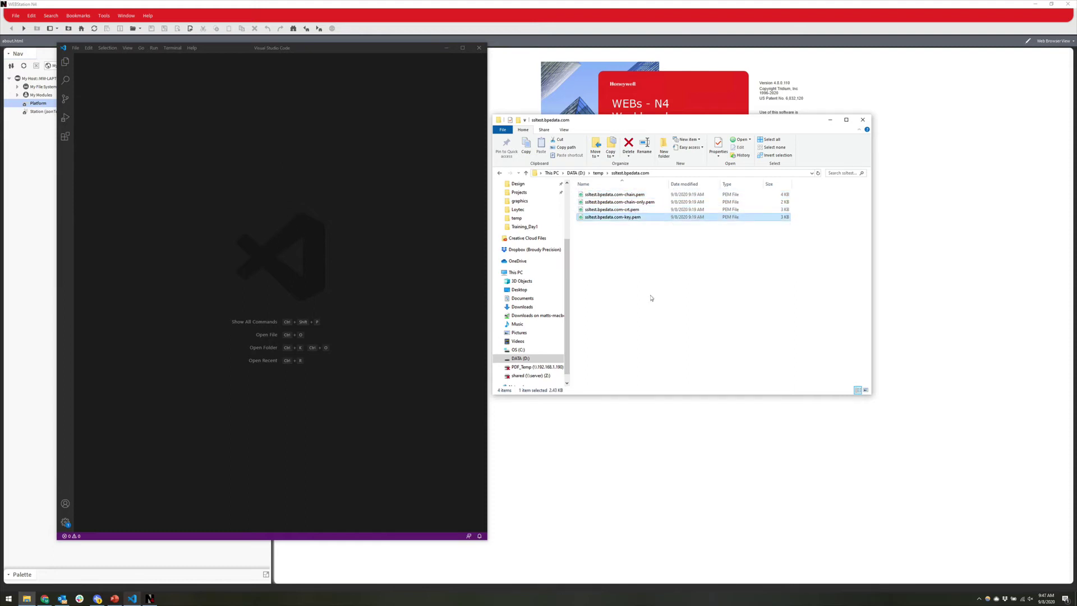
{"action": "left_click", "coordinate": [611, 196]}
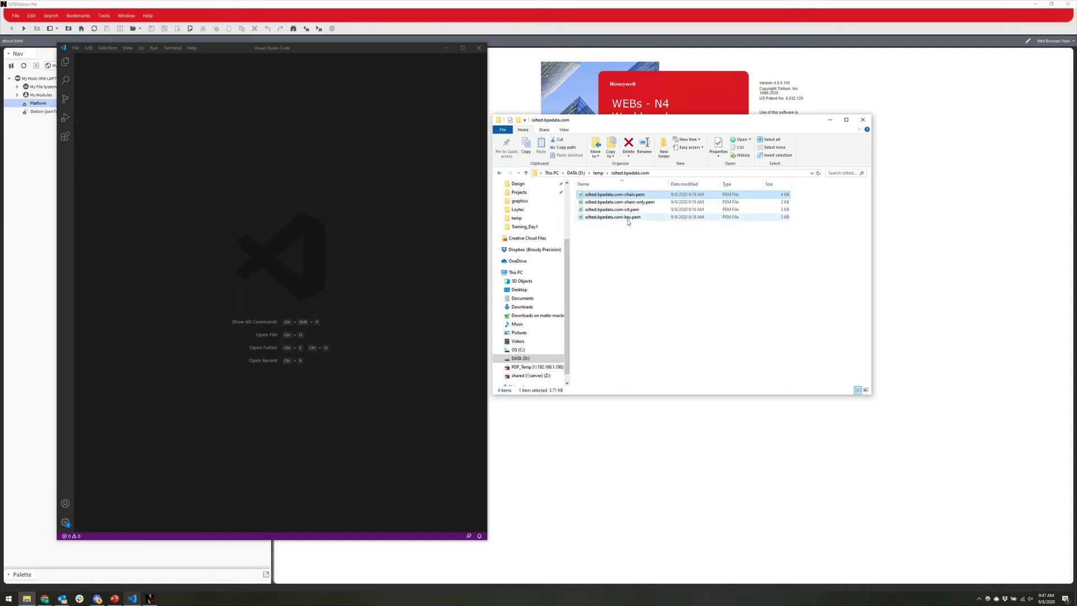
{"action": "left_click", "coordinate": [628, 219]}
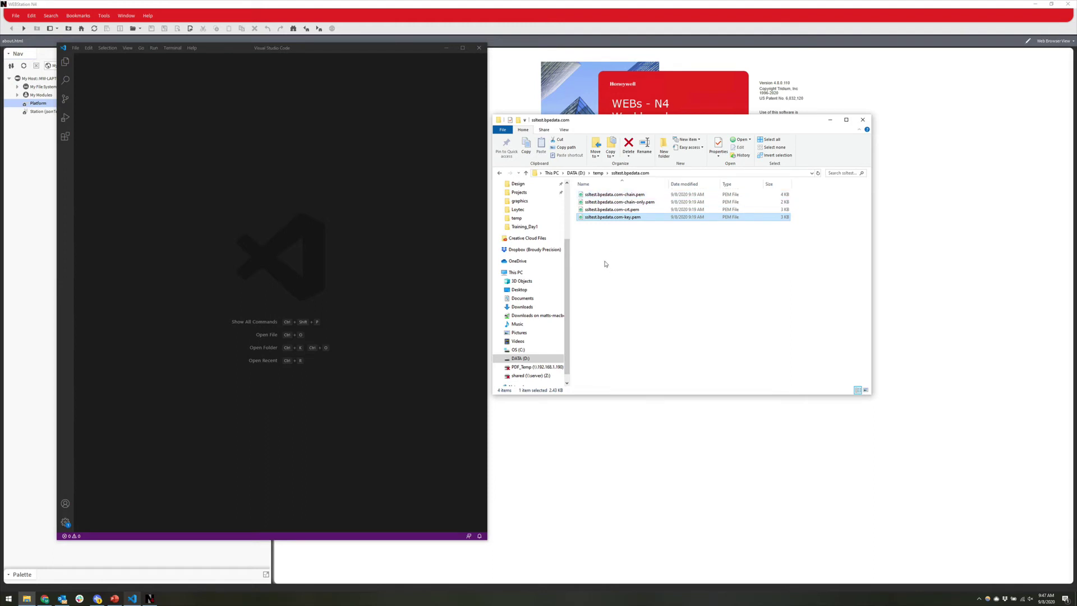
Step: Open ssltest.bpedata.com-chain.pem in Visual Studio Code and look over its certificate blocks
{"action": "right_click", "coordinate": [605, 195]}
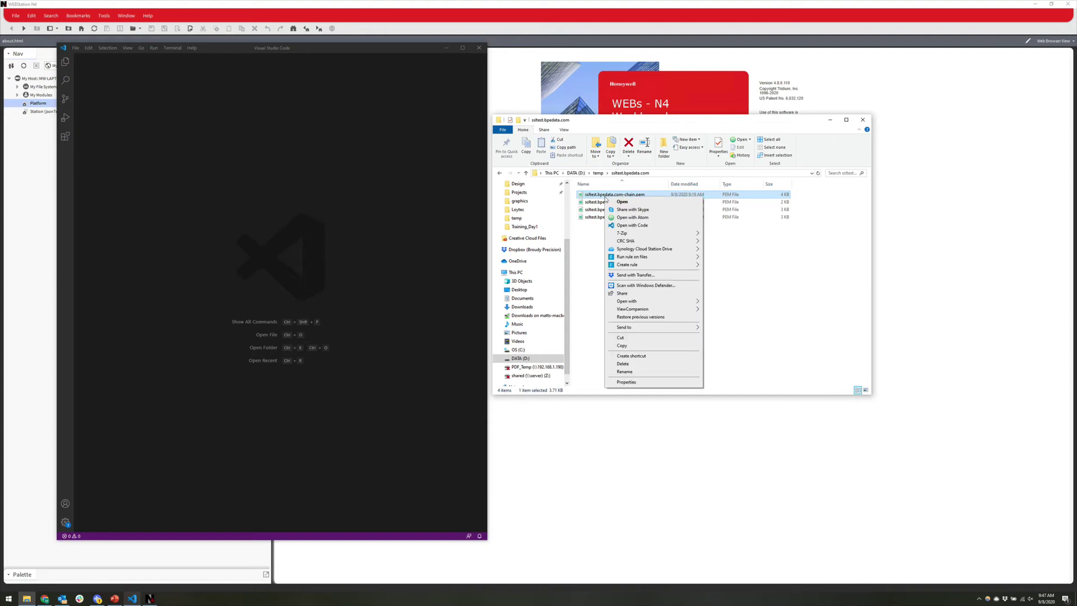
{"action": "left_click", "coordinate": [629, 226]}
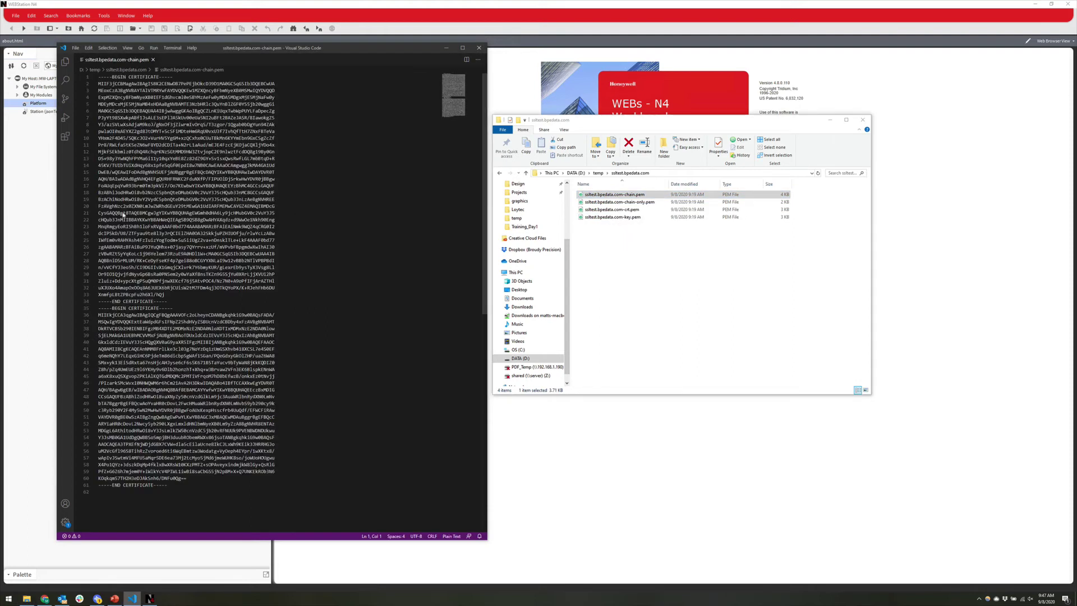
{"action": "left_click", "coordinate": [216, 199]}
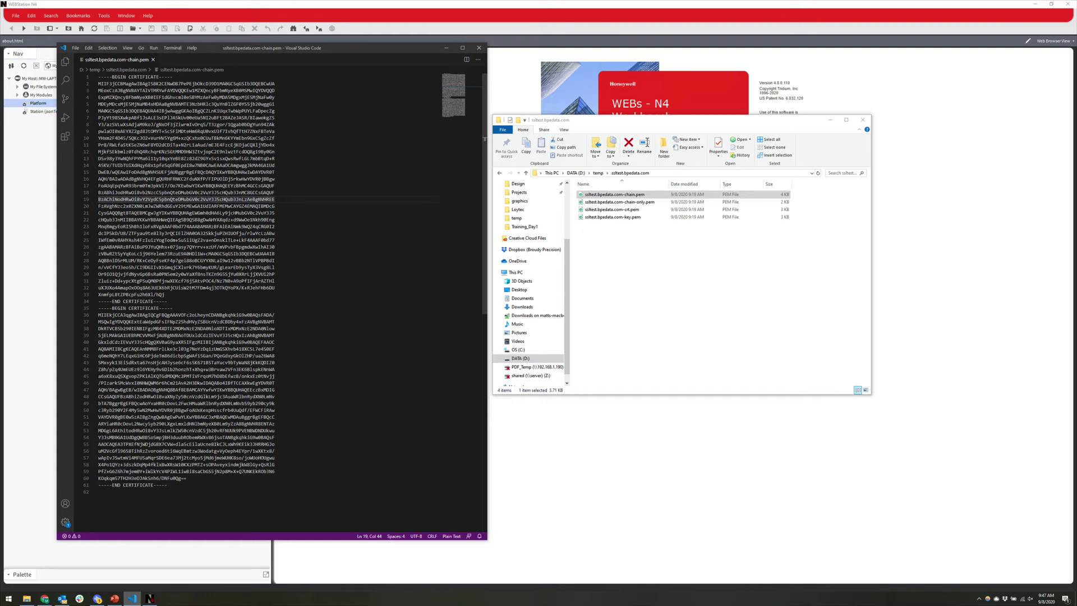
{"action": "scroll", "coordinate": [270, 281], "scroll_direction": "down", "scroll_amount": 1}
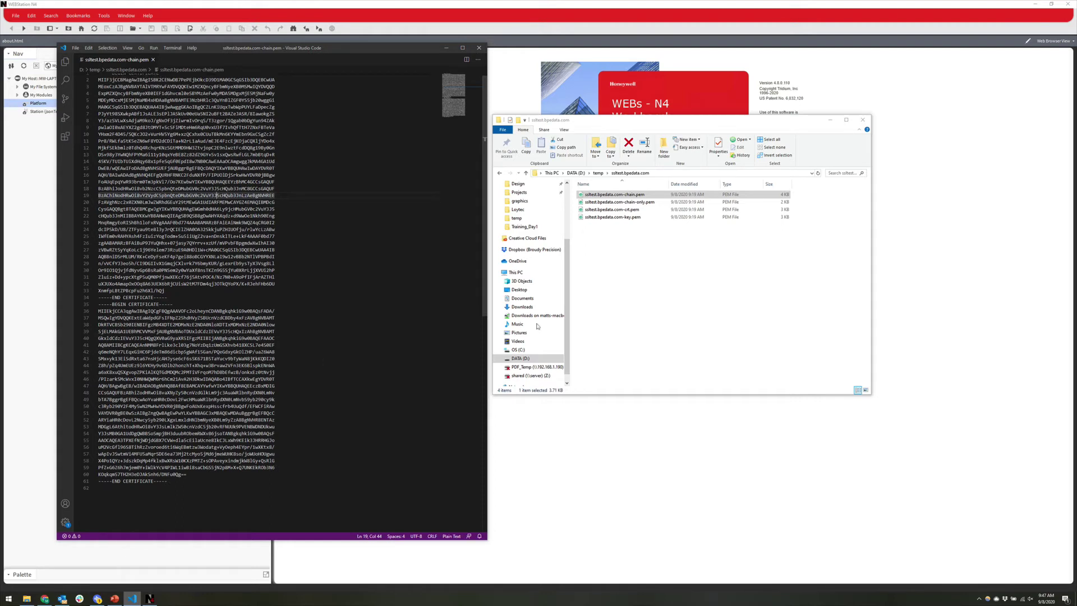
{"action": "left_click", "coordinate": [618, 262]}
{"action": "left_click", "coordinate": [618, 262]}
{"action": "scroll", "coordinate": [347, 229], "scroll_direction": "up", "scroll_amount": 1}
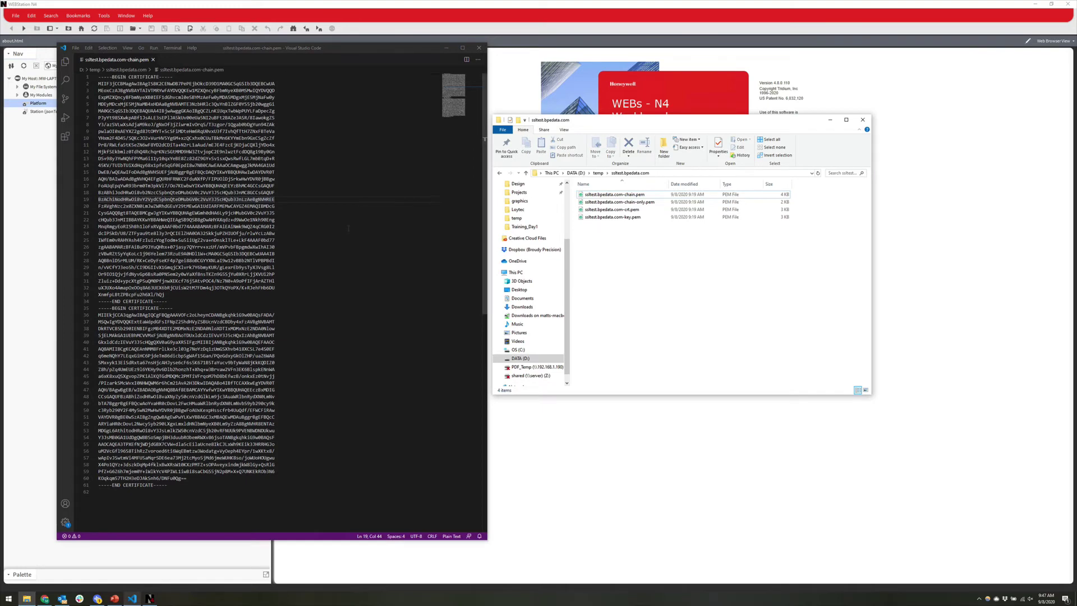
Step: Open ssltest.bpedata.com-key.pem in Visual Studio Code and copy the full private key, including its BEGIN and END lines
{"action": "right_click", "coordinate": [628, 219]}
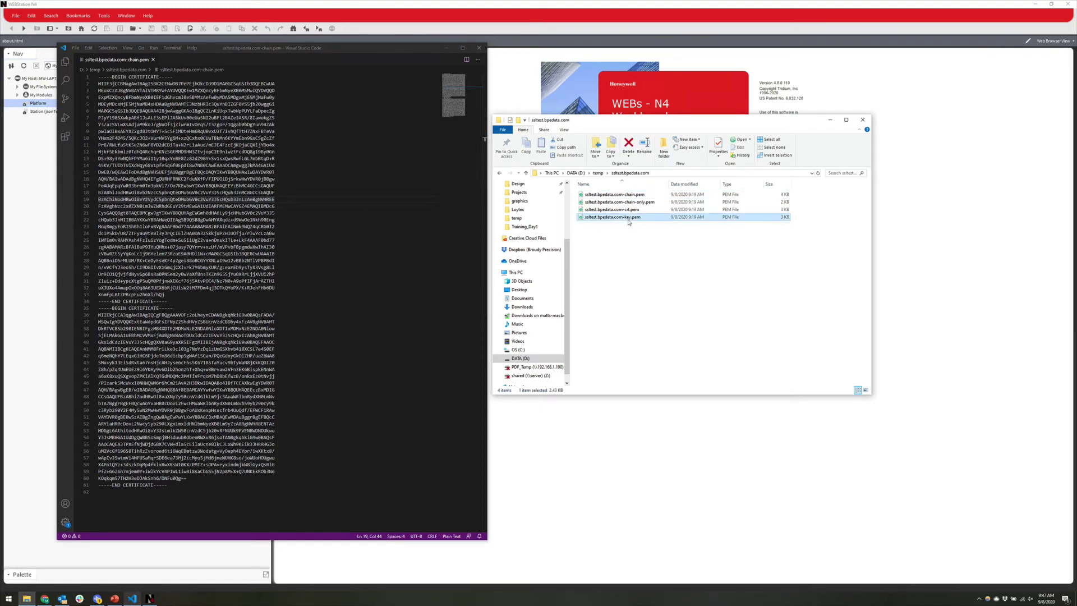
{"action": "left_click", "coordinate": [652, 250]}
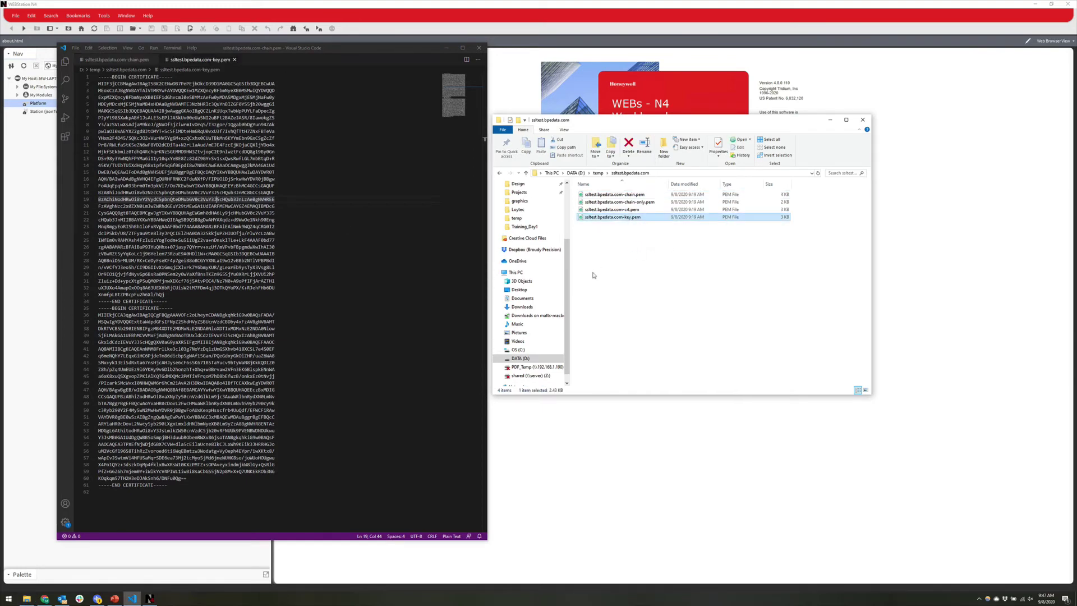
{"action": "key", "text": "ctrl+a"}
{"action": "key", "text": "ctrl+c"}
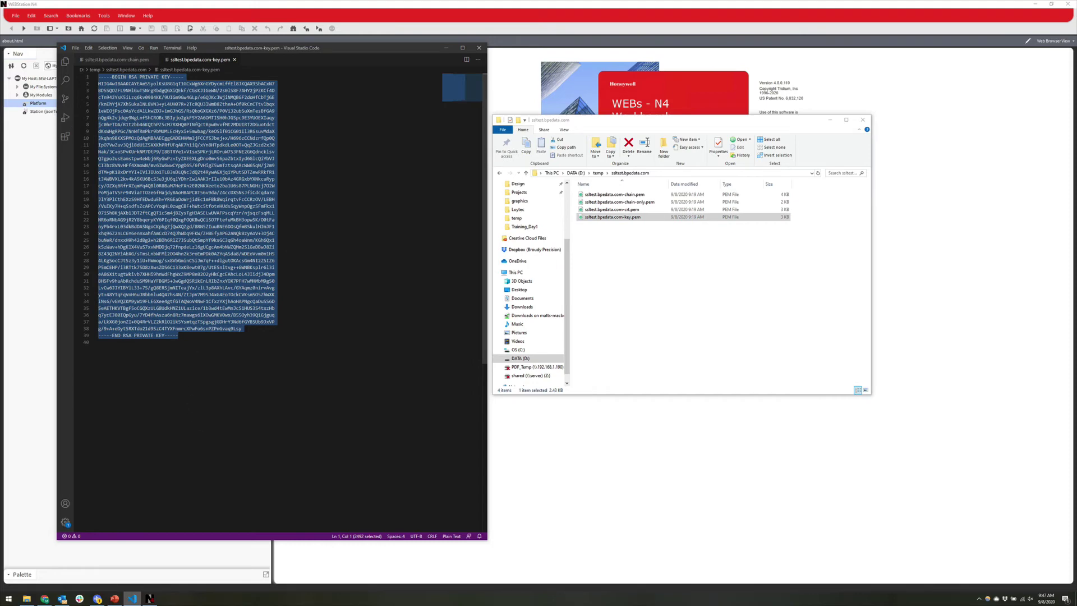
{"action": "left_click", "coordinate": [109, 83]}
{"action": "triple_click", "coordinate": [110, 77]}
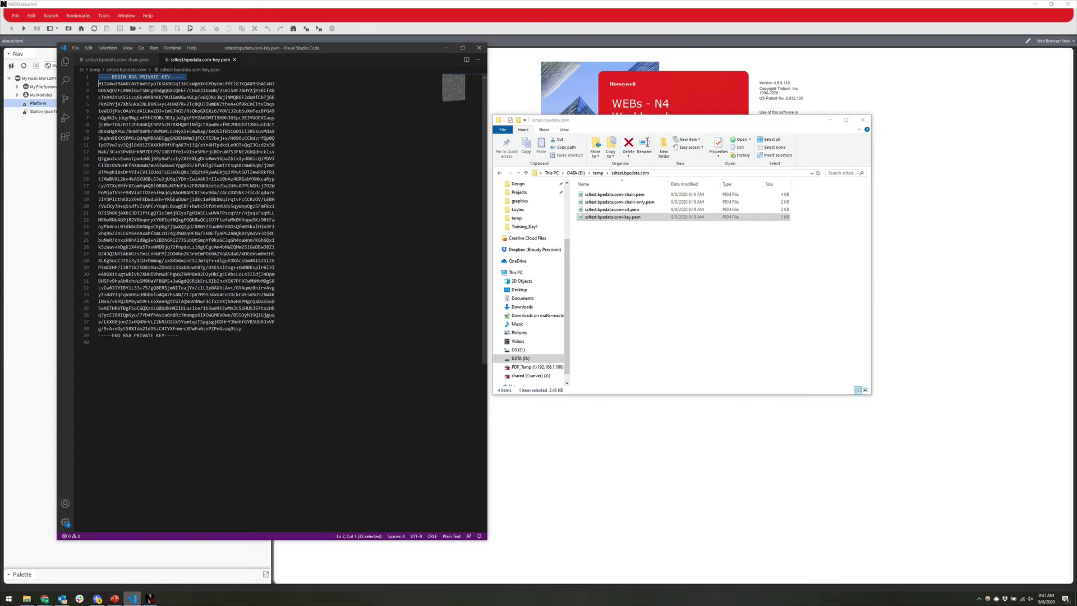
{"action": "triple_click", "coordinate": [126, 335]}
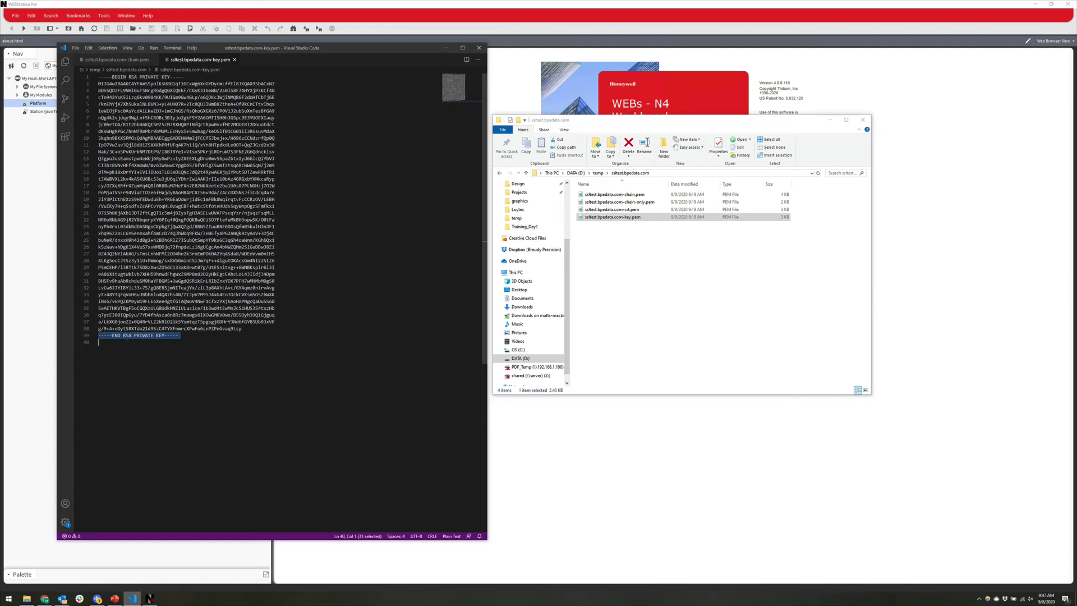
{"action": "left_click", "coordinate": [259, 349]}
{"action": "left_click", "coordinate": [214, 335]}
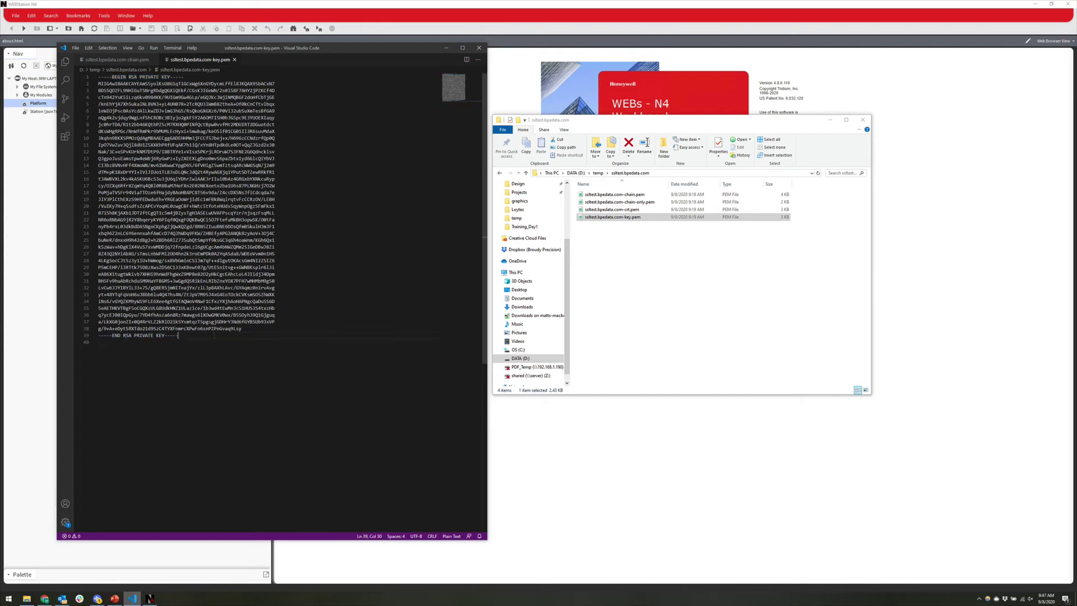
{"action": "left_click_drag", "start_coordinate": [214, 335], "coordinate": [98, 77]}
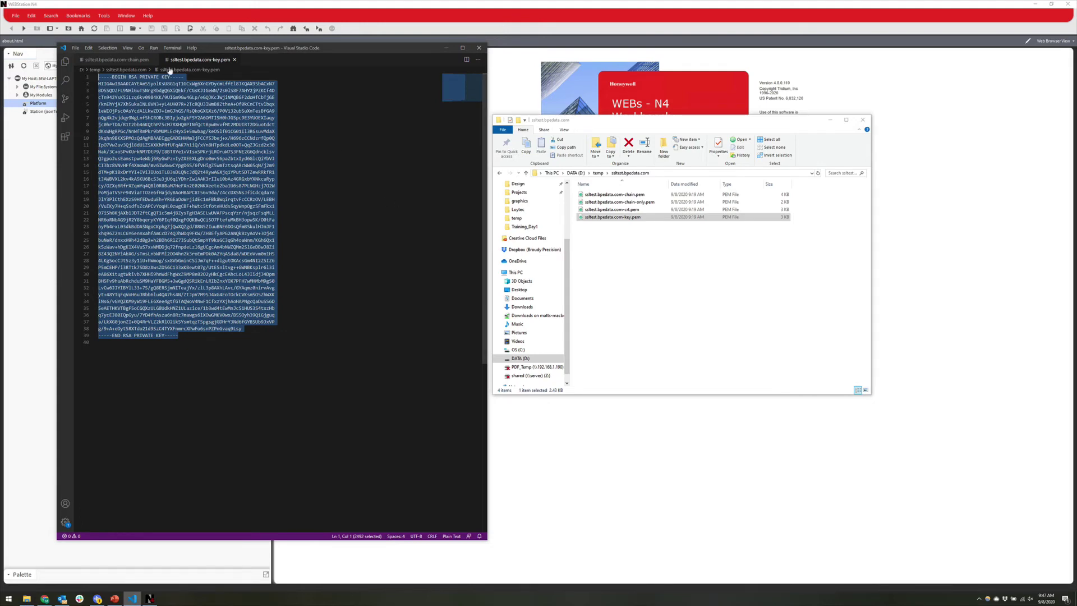
Step: Paste the copied RSA private key above the first certificate in ssltest.bpedata.com-chain.pem
{"action": "left_click", "coordinate": [134, 60]}
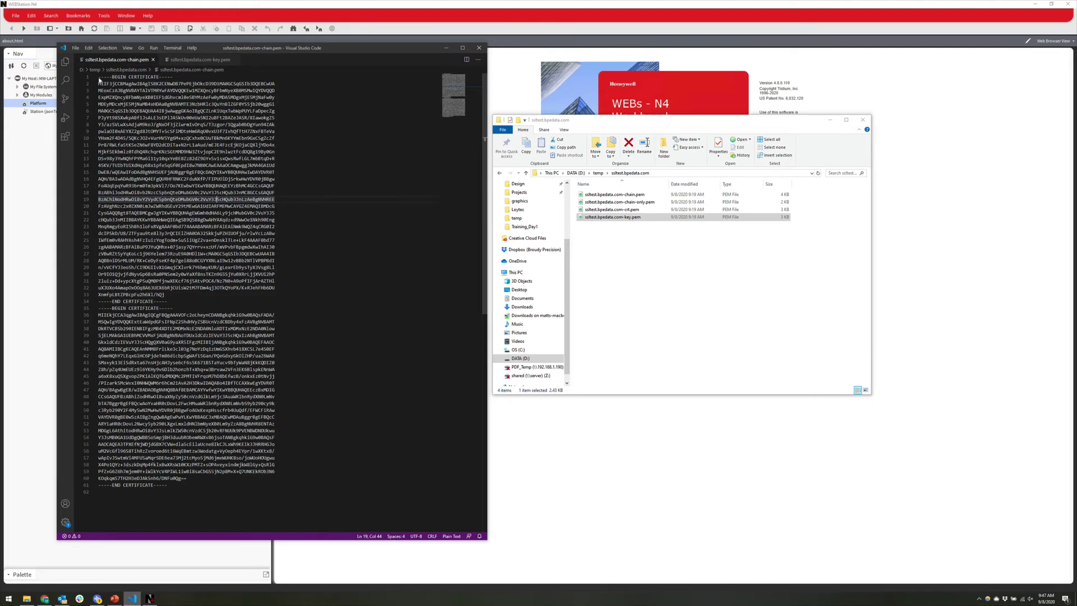
{"action": "left_click", "coordinate": [99, 78]}
{"action": "key", "text": "Return"}
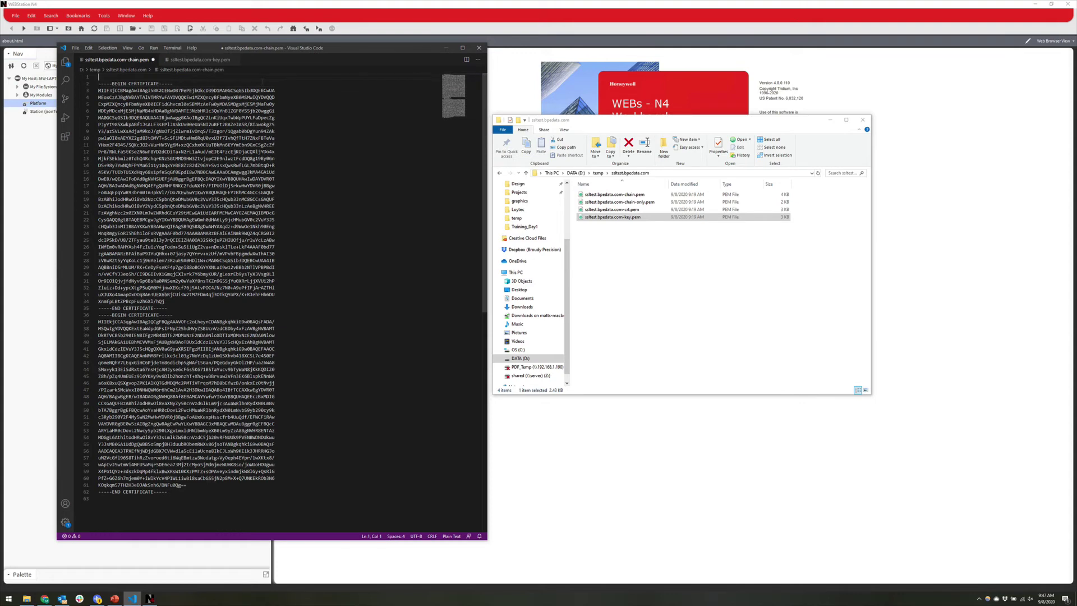
{"action": "key", "text": "ctrl+v"}
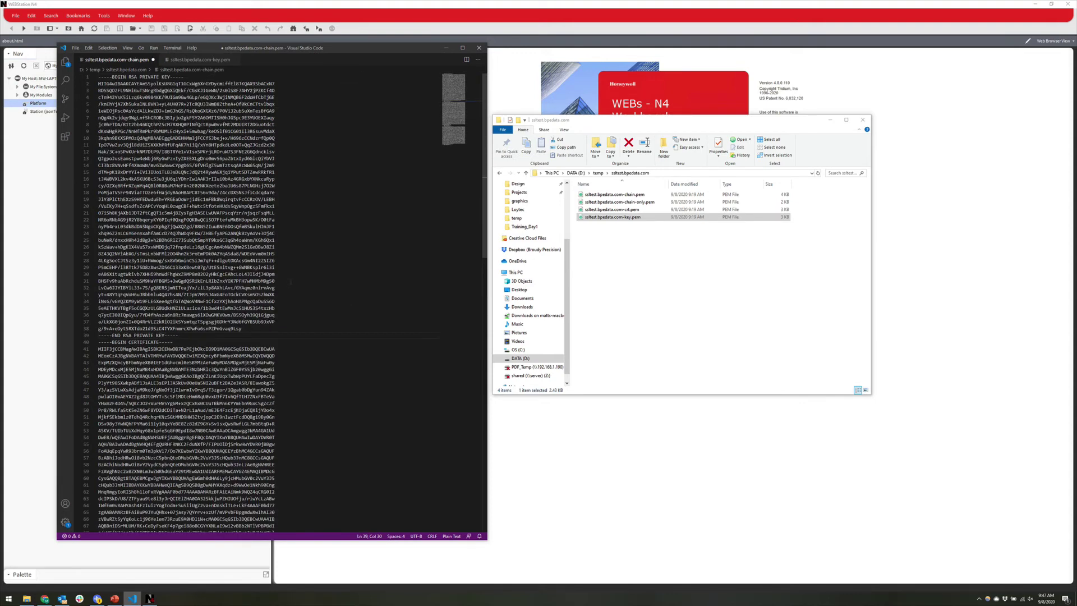
Step: Save the combined file as ssltest.bpedata.com-chain-key.pem in the same folder and check it in the file list
{"action": "left_click", "coordinate": [75, 48]}
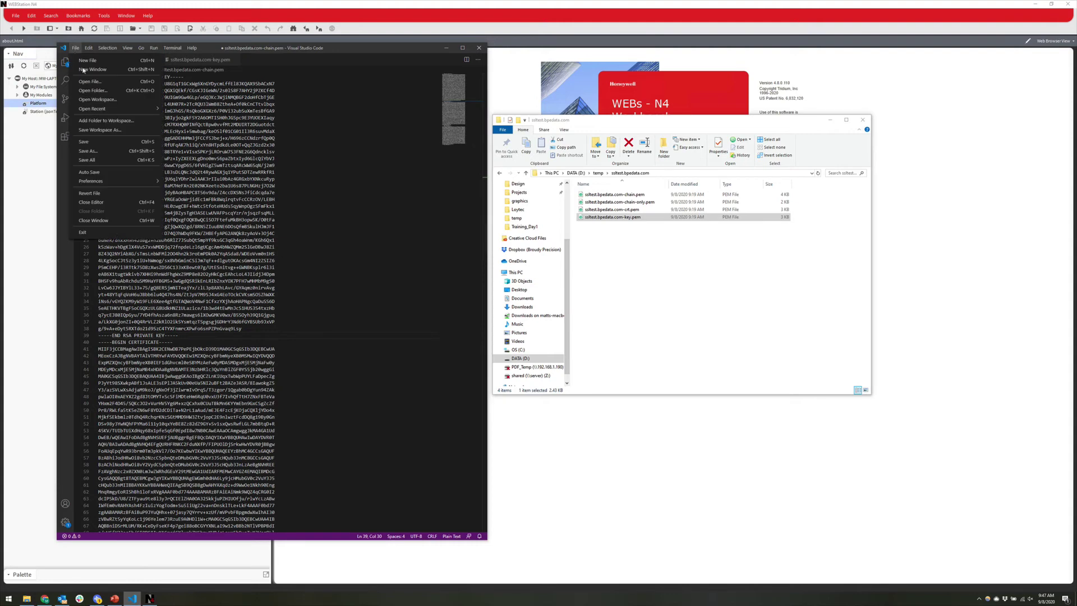
{"action": "left_click", "coordinate": [88, 150]}
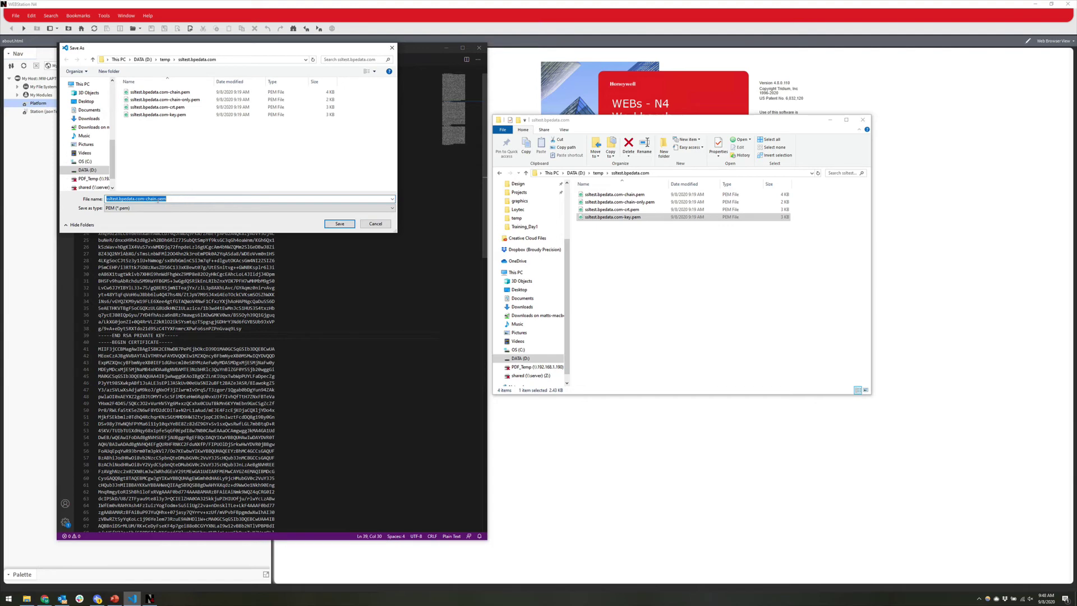
{"action": "left_click", "coordinate": [157, 199]}
{"action": "type", "text": "-key"}
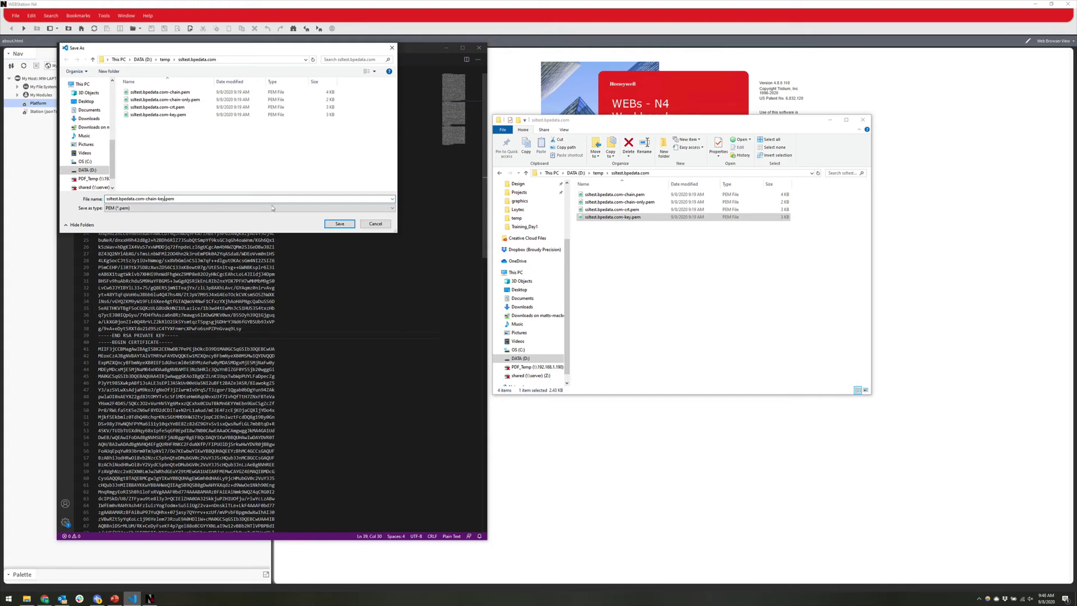
{"action": "left_click", "coordinate": [340, 224]}
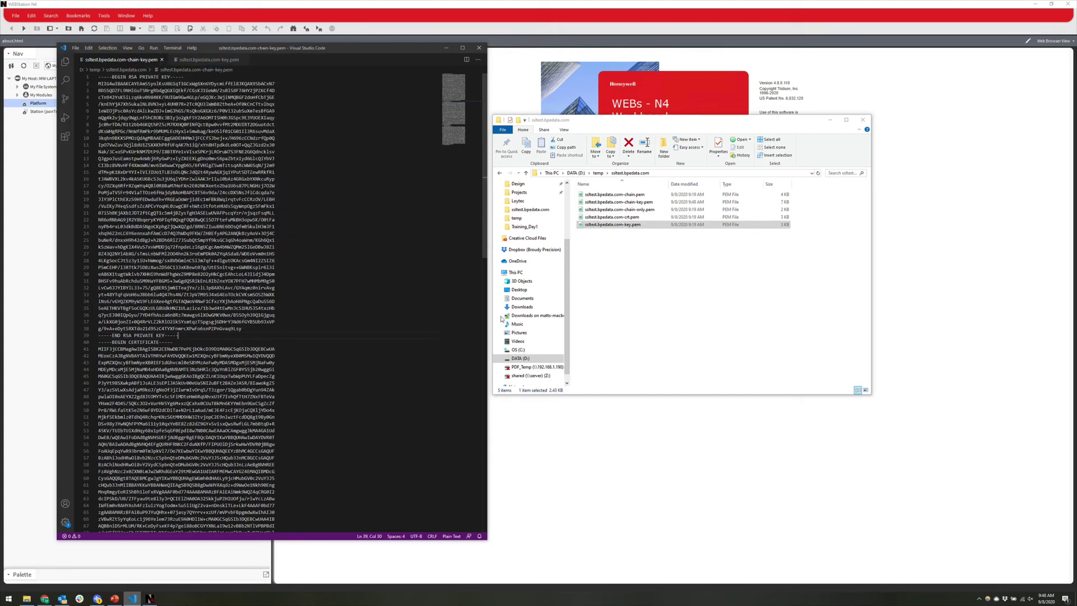
{"action": "left_click", "coordinate": [628, 202]}
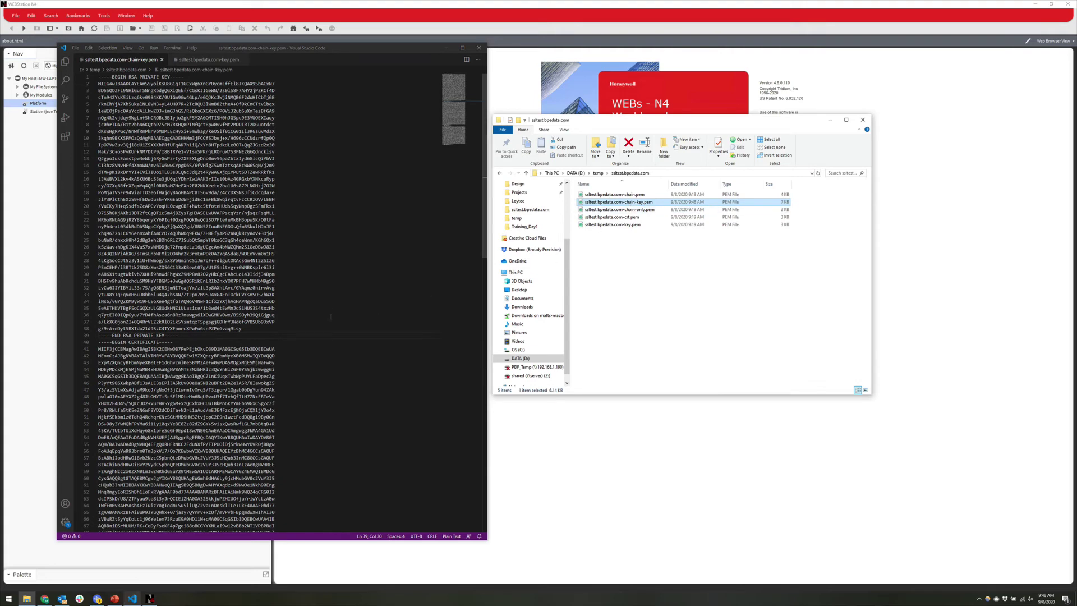
{"action": "scroll", "coordinate": [331, 317], "scroll_direction": "down", "scroll_amount": 1}
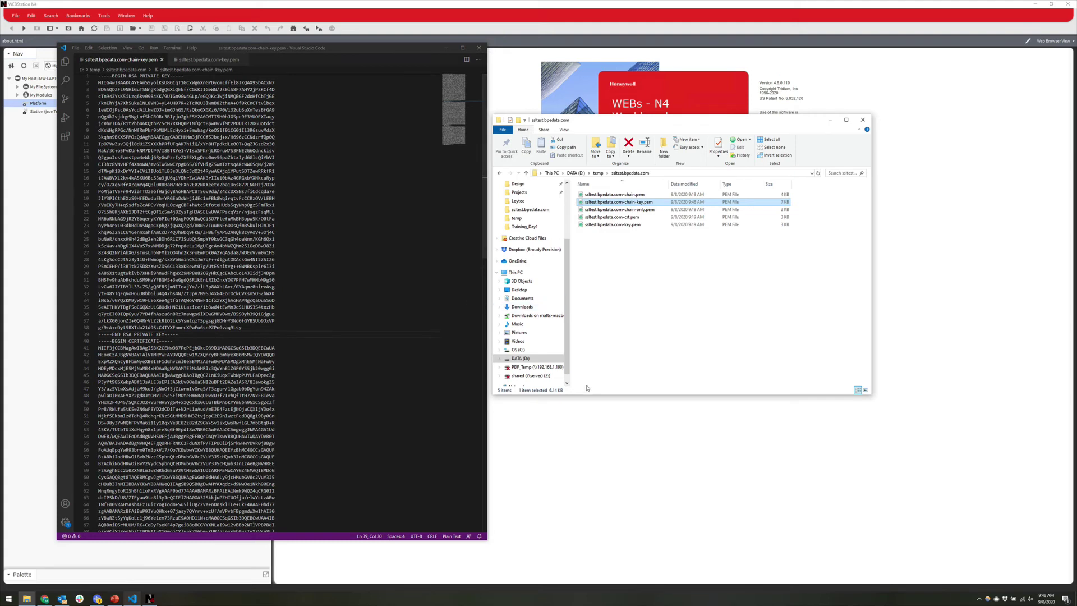
Step: Switch to WEBStation N4 and log in to the local host's Platform with the username and password
{"action": "left_click", "coordinate": [633, 442]}
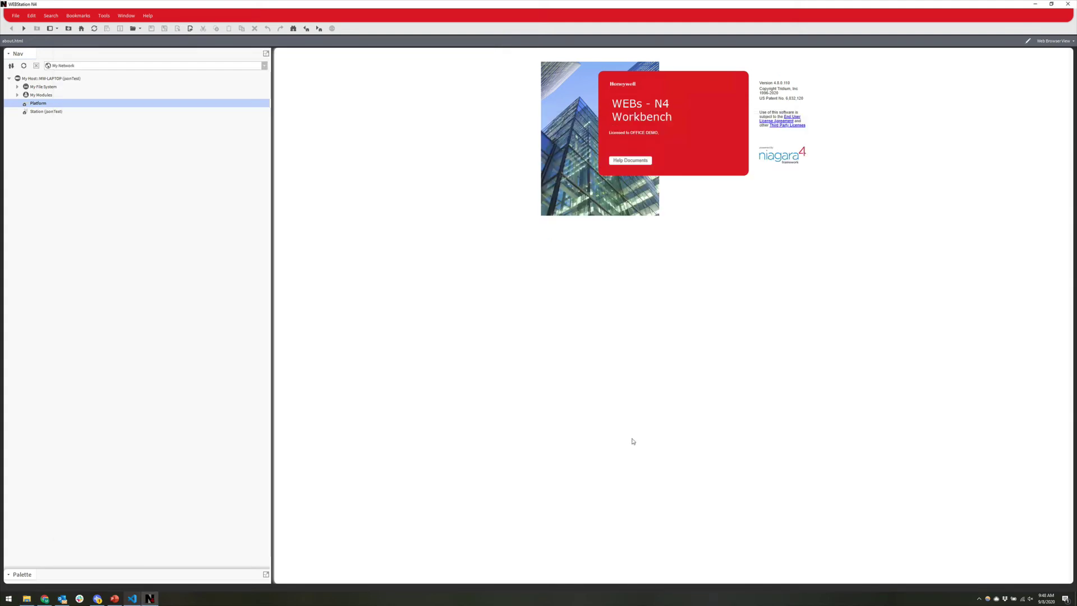
{"action": "double_click", "coordinate": [37, 103]}
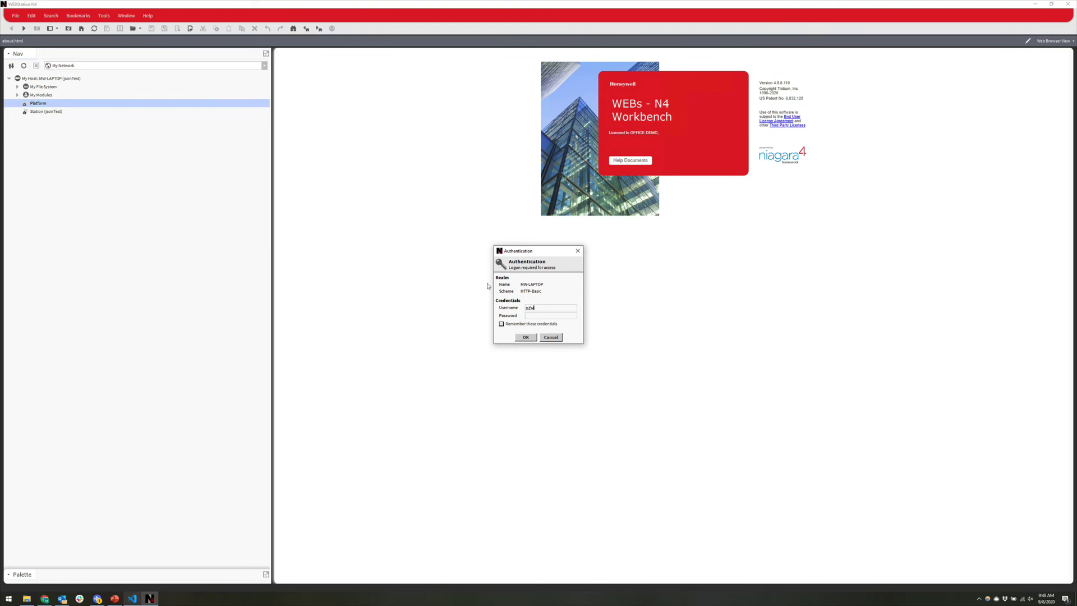
{"action": "key", "text": "Return"}
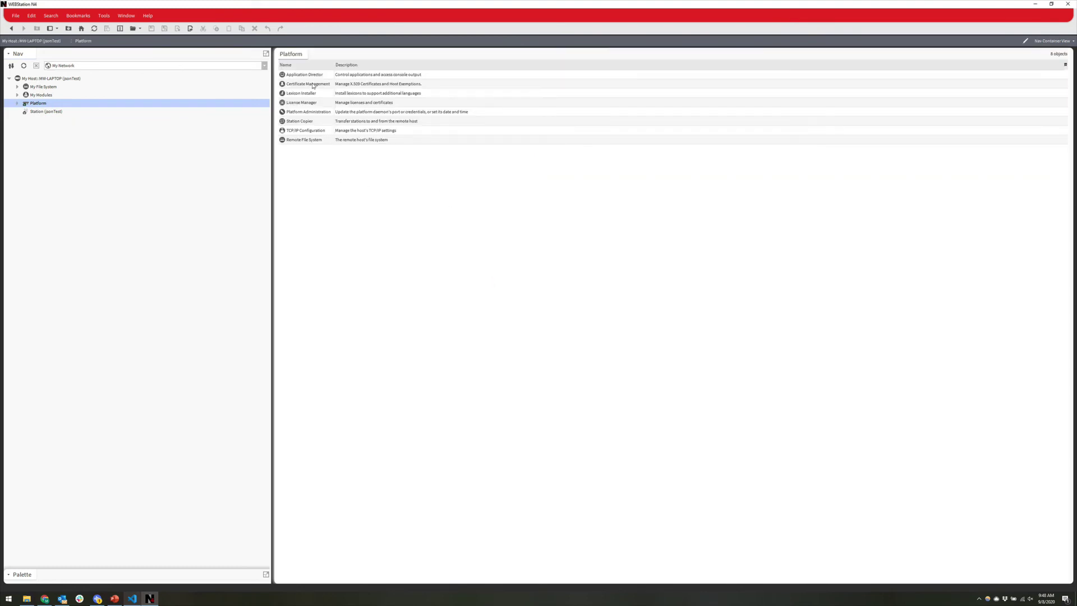
Step: In Certificate Management, import ssltest.bpedata.com-chain-key.pem from D:/temp/ssltest.bpedata.com into the User Key Store and select its entry
{"action": "double_click", "coordinate": [312, 83]}
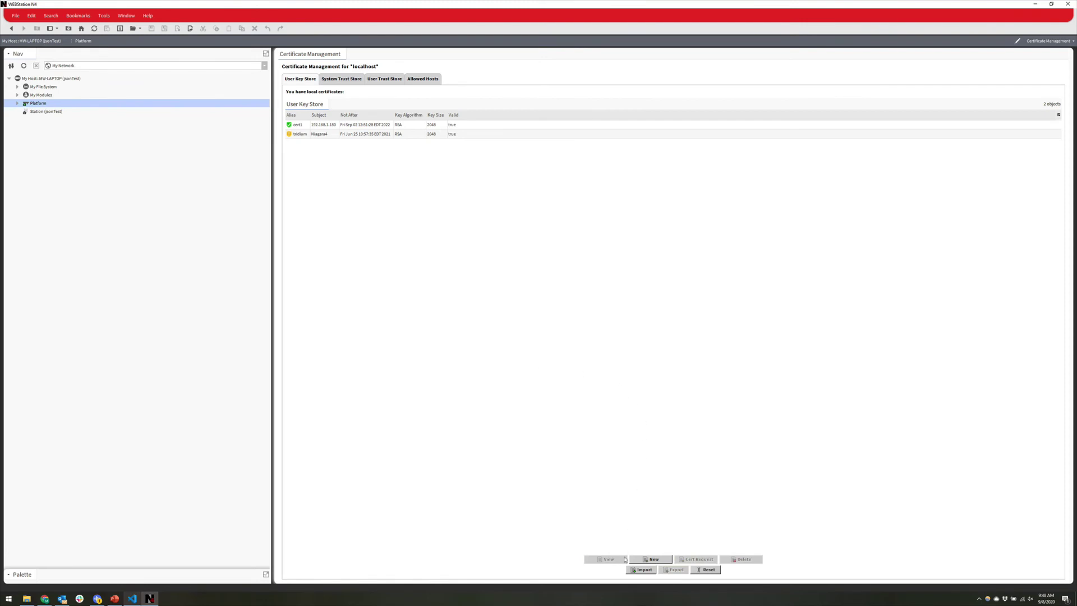
{"action": "left_click", "coordinate": [641, 570]}
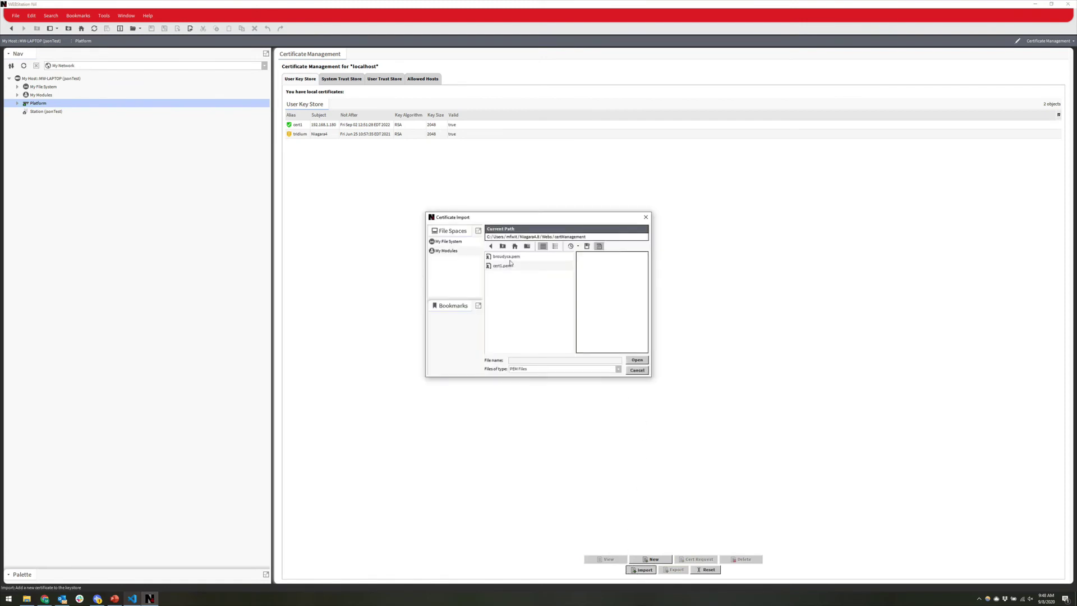
{"action": "left_click", "coordinate": [449, 242]}
{"action": "double_click", "coordinate": [495, 285]}
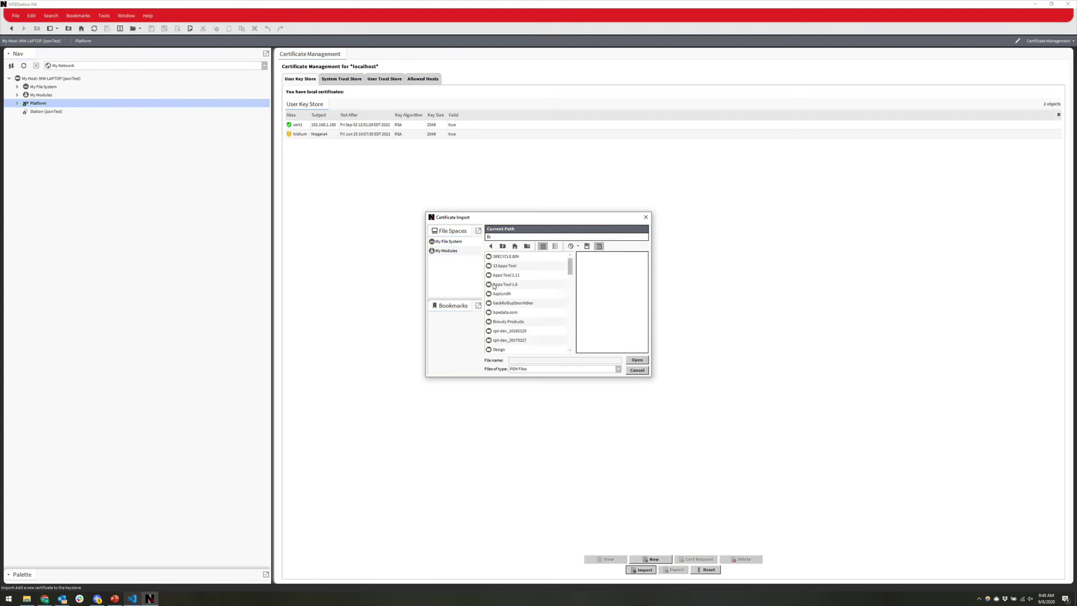
{"action": "scroll", "coordinate": [515, 314], "scroll_direction": "down", "scroll_amount": 5}
{"action": "double_click", "coordinate": [515, 313]}
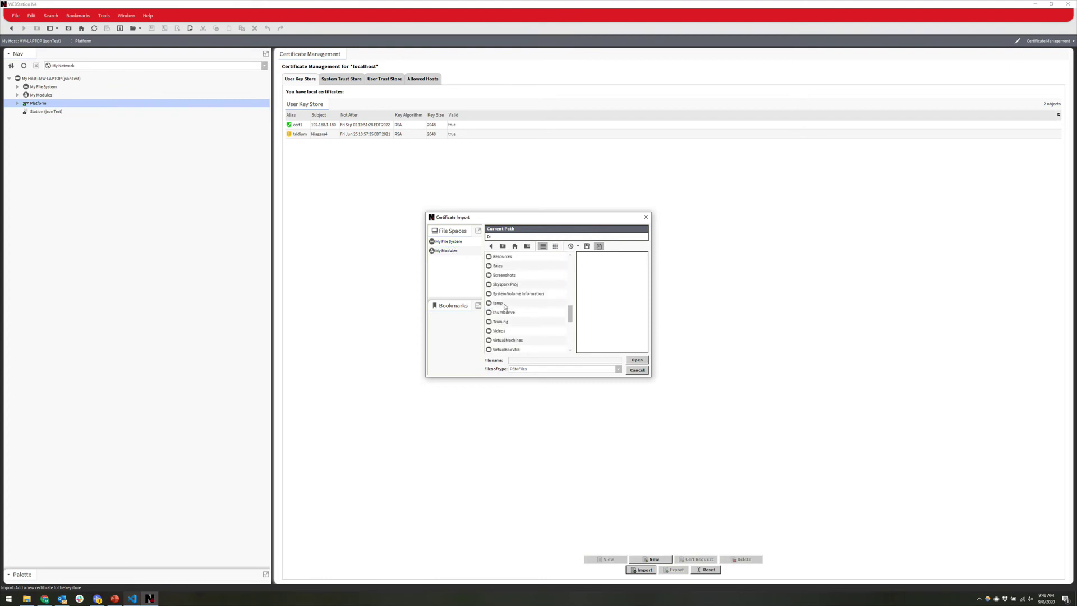
{"action": "double_click", "coordinate": [505, 268]}
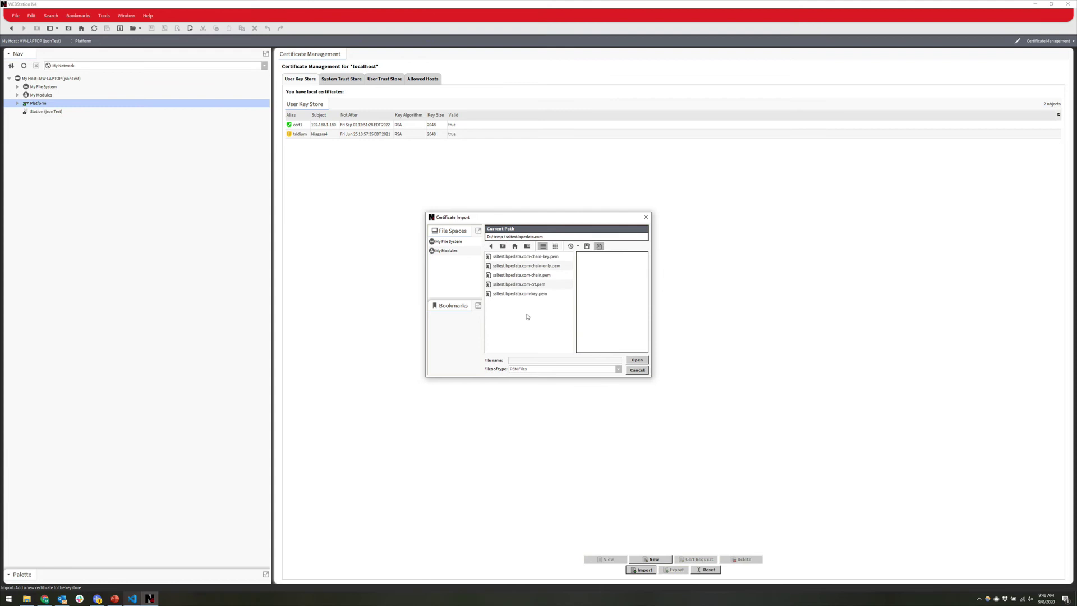
{"action": "left_click", "coordinate": [531, 257]}
{"action": "left_click", "coordinate": [636, 360]}
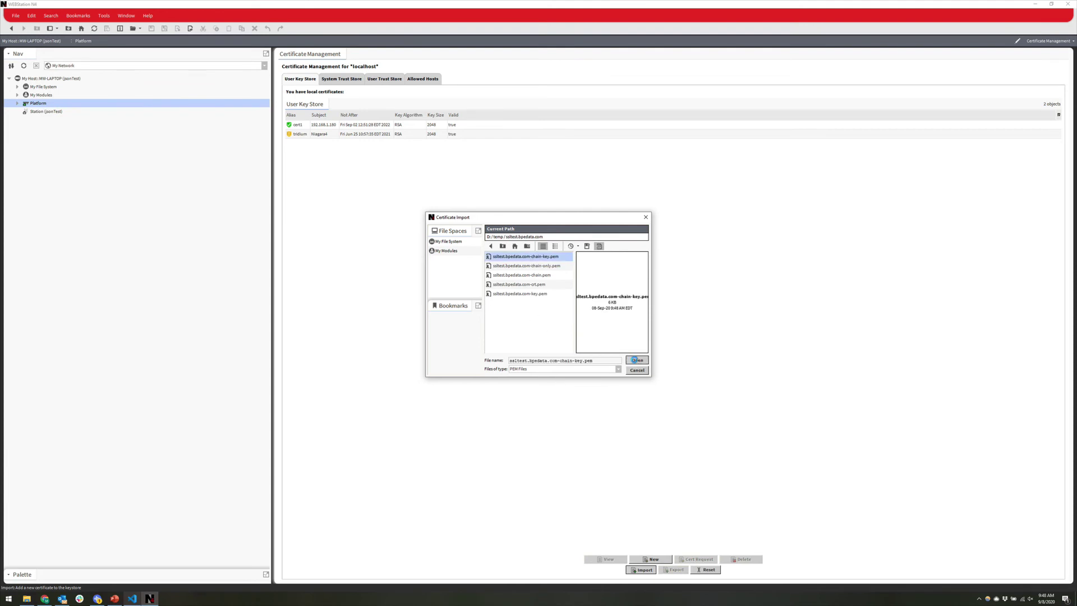
{"action": "left_click", "coordinate": [526, 391]}
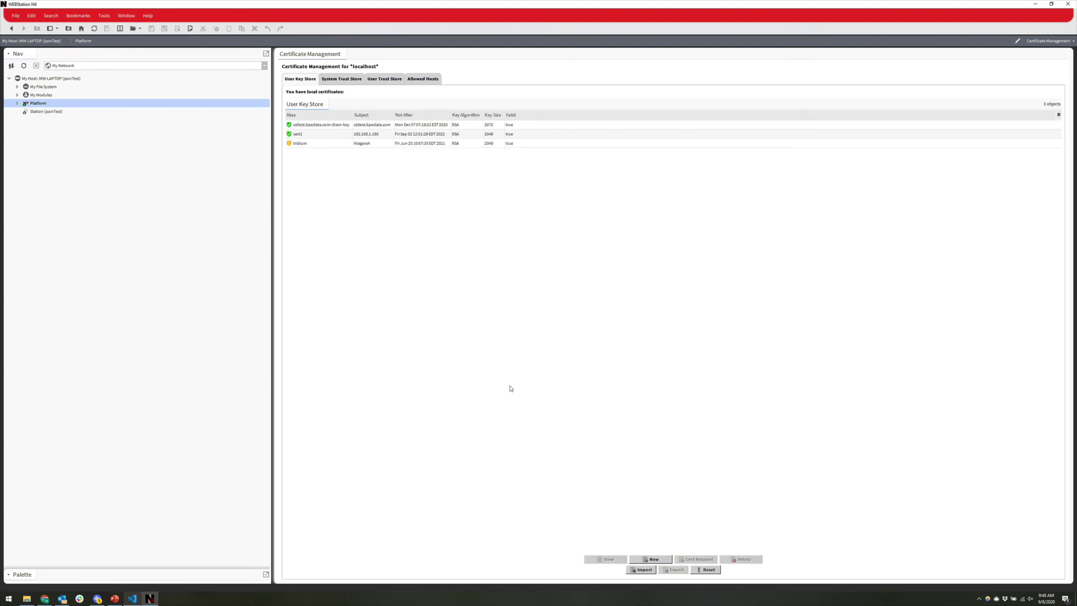
{"action": "left_click", "coordinate": [343, 126]}
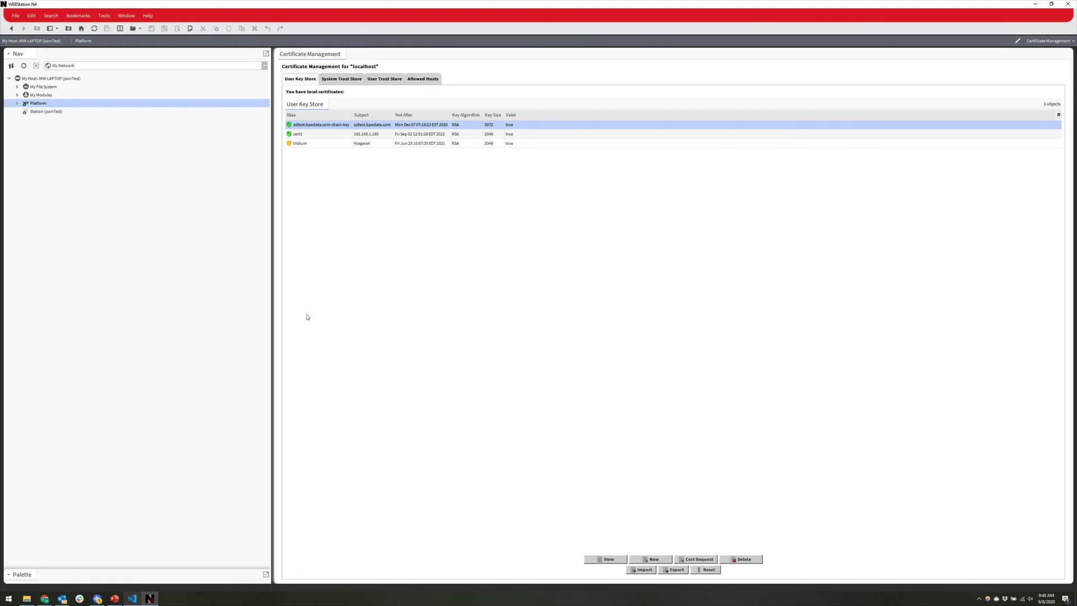